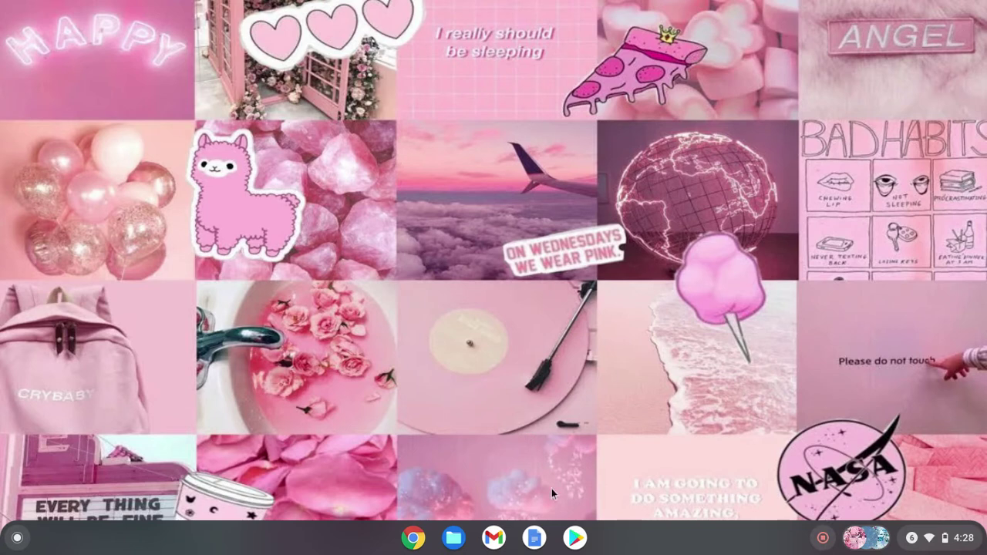
Launch Chrome from the shelf so a new tab shows the Google homepage.
{"action": "left_click", "coordinate": [412, 539]}
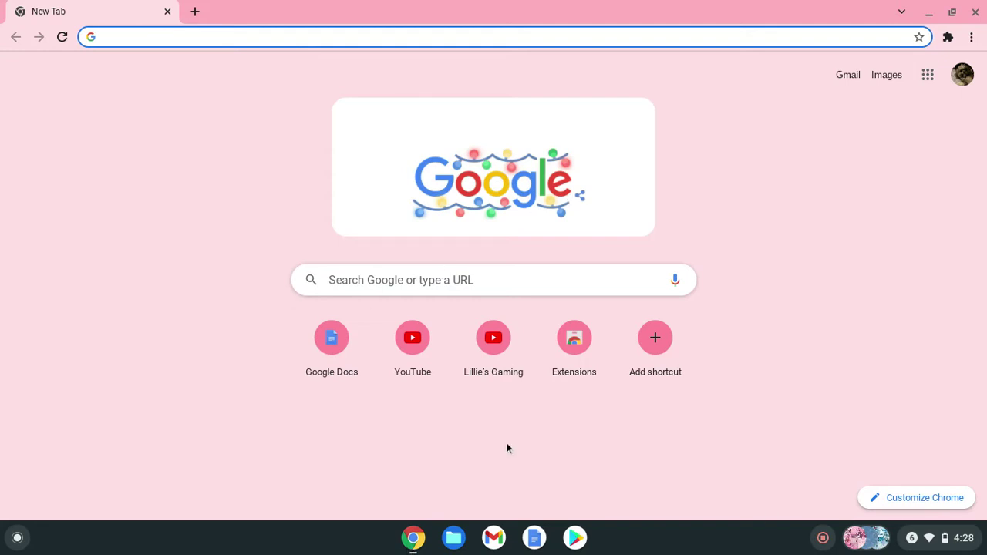
Search Google for 'chrome web store'.
{"action": "left_click", "coordinate": [451, 278]}
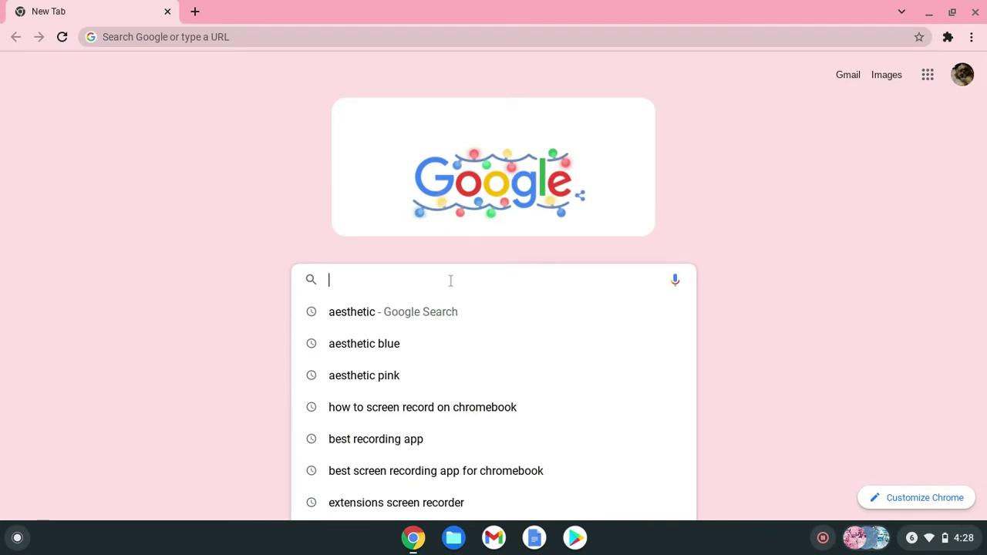
{"action": "type", "text": "chrome "}
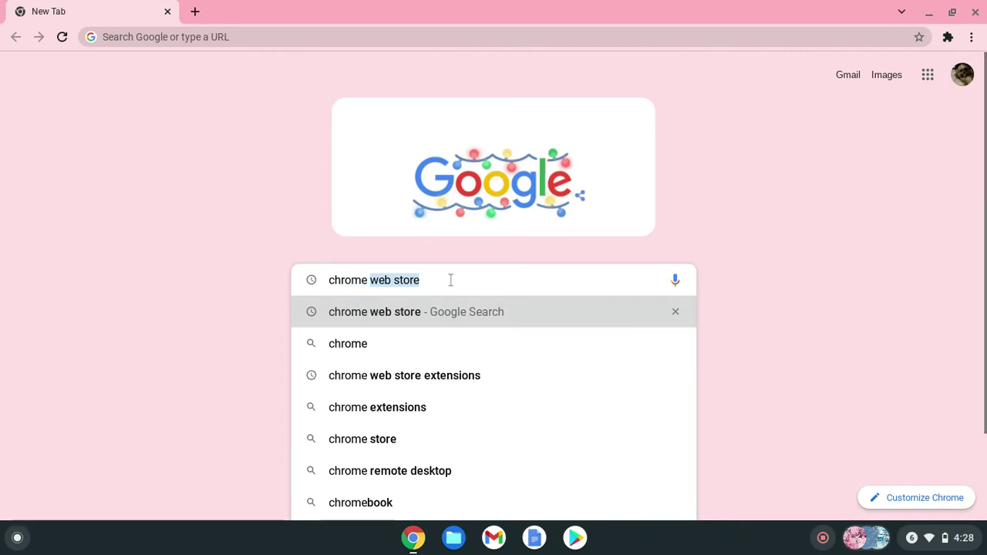
{"action": "type", "text": "web sto"}
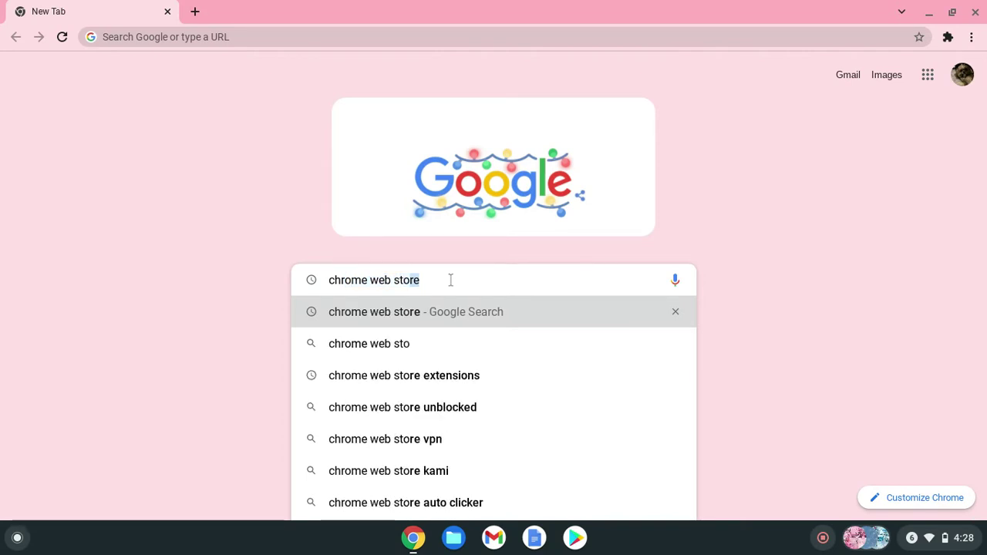
{"action": "type", "text": "re"}
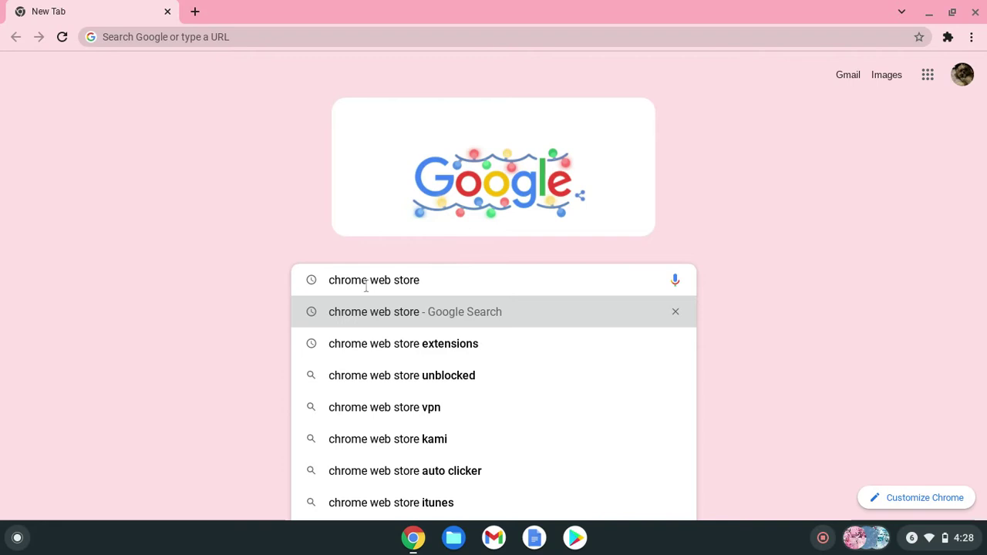
{"action": "key", "text": "Return"}
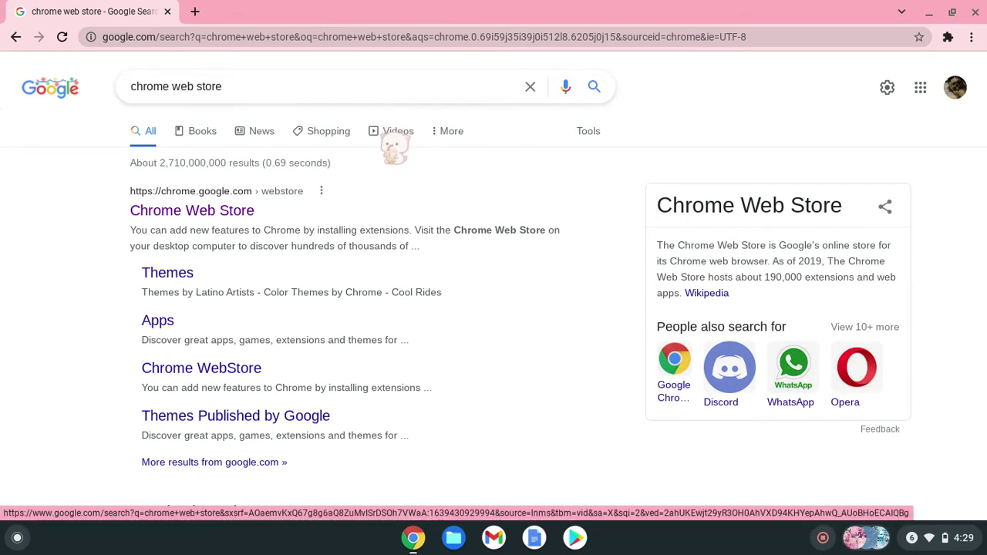
Open the Chrome Web Store result and scroll through the Recommended For You picks.
{"action": "left_click", "coordinate": [189, 212]}
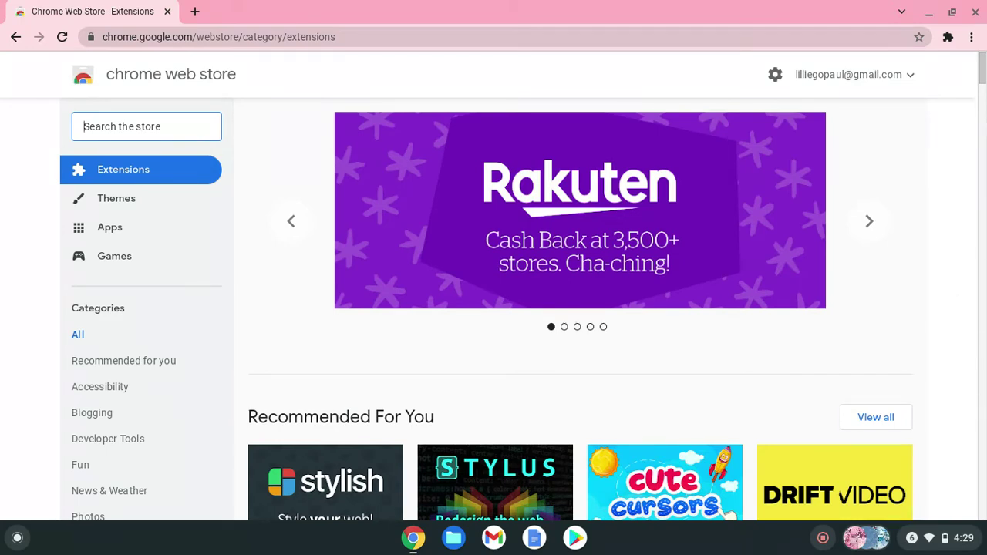
{"action": "left_click_drag", "start_coordinate": [982, 77], "coordinate": [983, 94]}
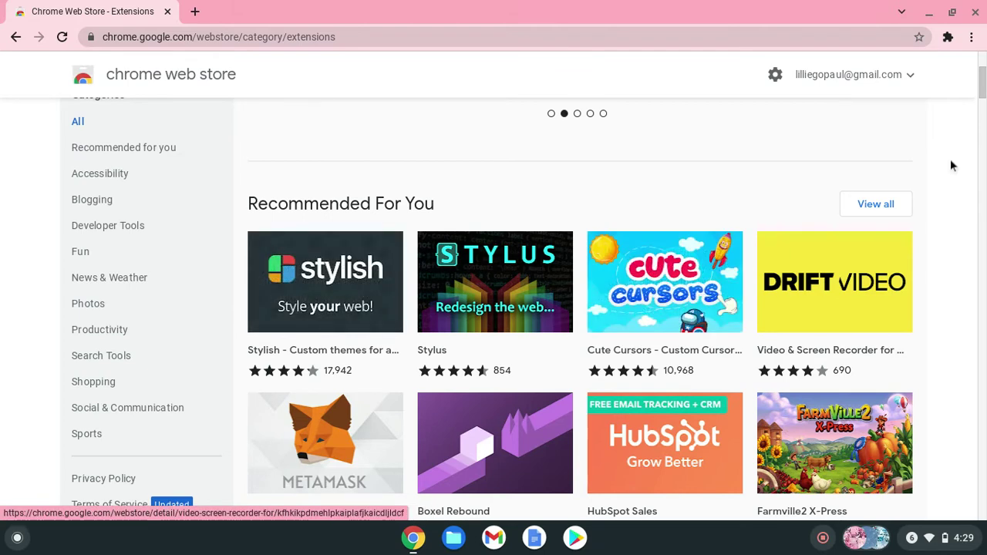
{"action": "left_click_drag", "start_coordinate": [982, 84], "coordinate": [975, 34]}
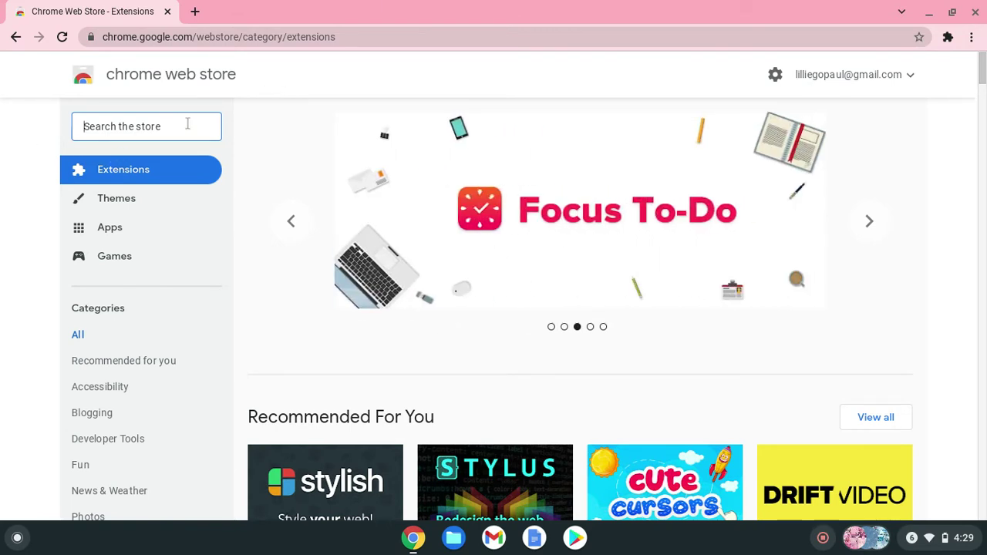
Search the store for 'cursor' and scroll through the cursor extension results.
{"action": "type", "text": "curs"}
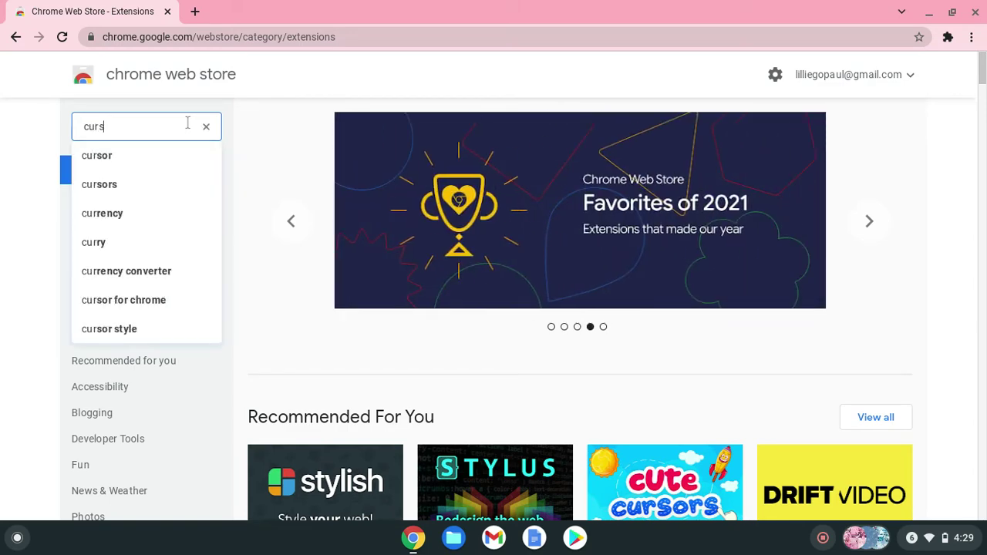
{"action": "type", "text": "or"}
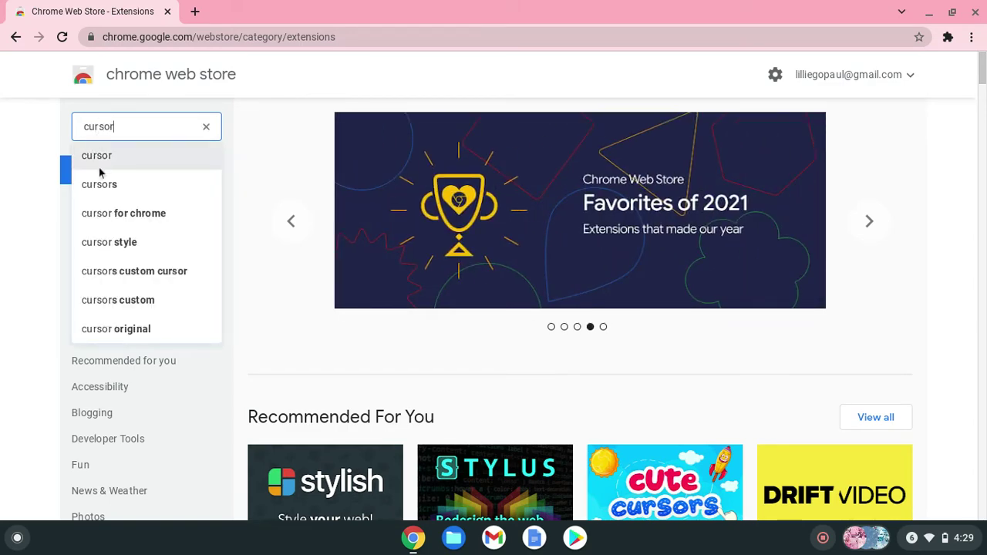
{"action": "left_click", "coordinate": [98, 158]}
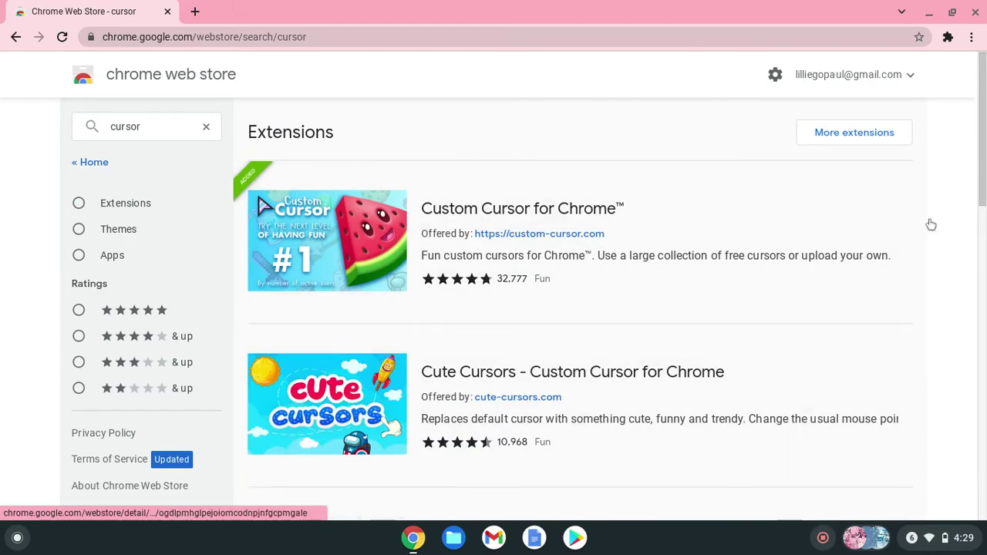
{"action": "scroll", "coordinate": [493, 308], "scroll_direction": "down", "scroll_amount": 5}
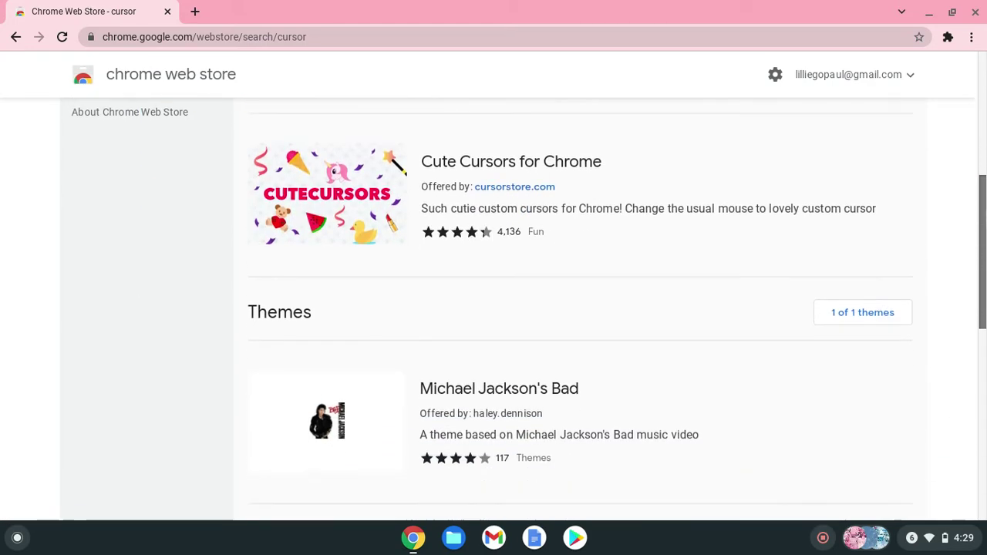
{"action": "scroll", "coordinate": [493, 308], "scroll_direction": "up", "scroll_amount": 2}
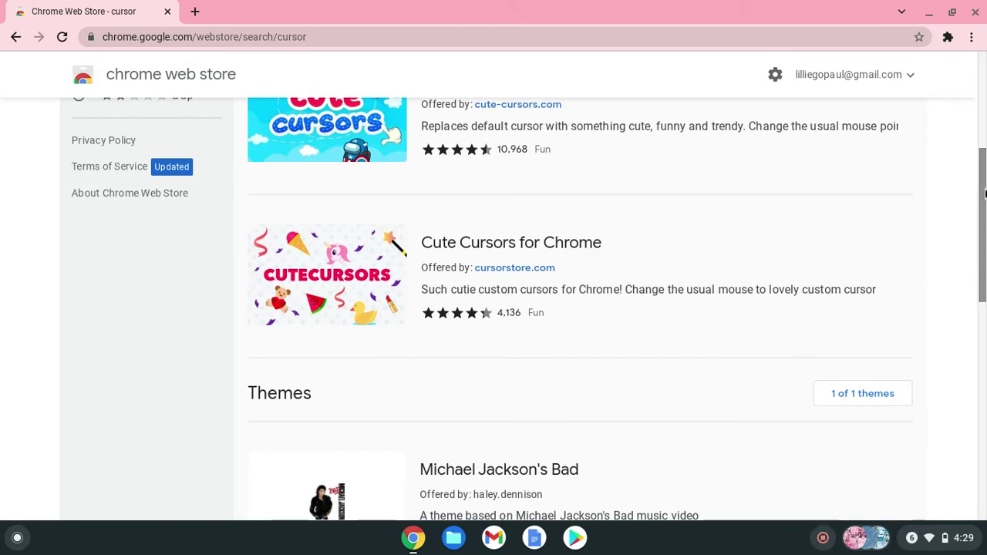
{"action": "left_click_drag", "start_coordinate": [973, 121], "coordinate": [974, 185]}
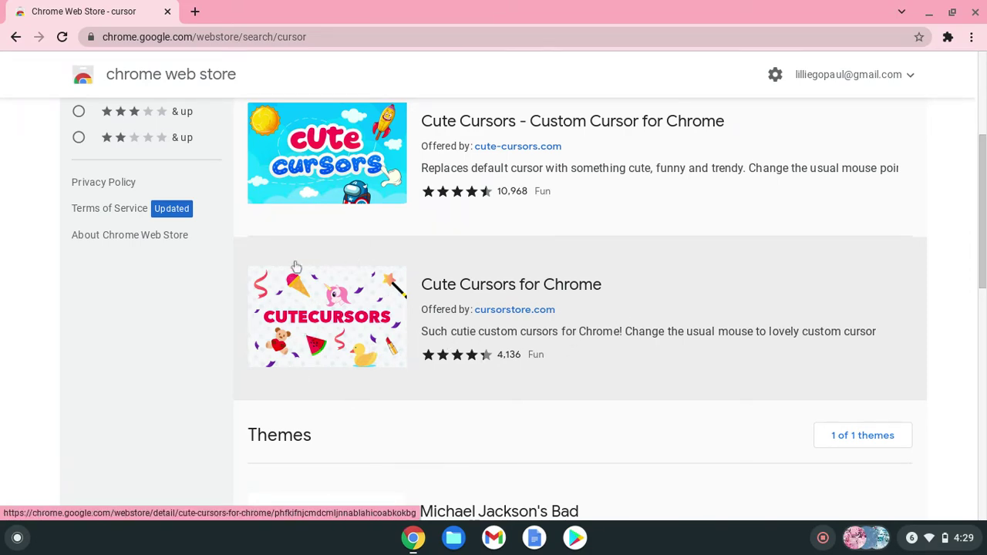
Open Cute Cursors for Chrome, then its related Custom Cursor for Chrome™ listing.
{"action": "left_click", "coordinate": [320, 300]}
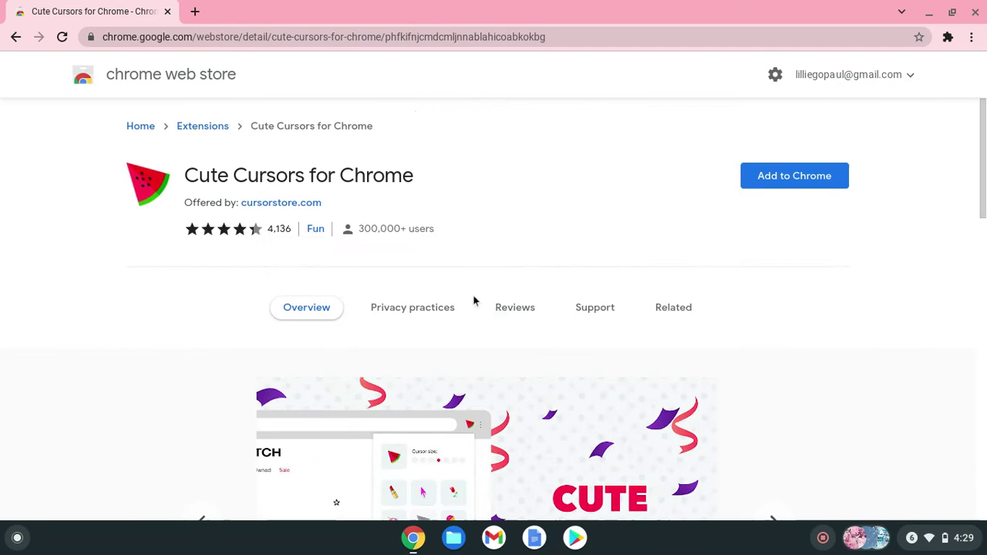
{"action": "left_click_drag", "start_coordinate": [982, 216], "coordinate": [982, 397]}
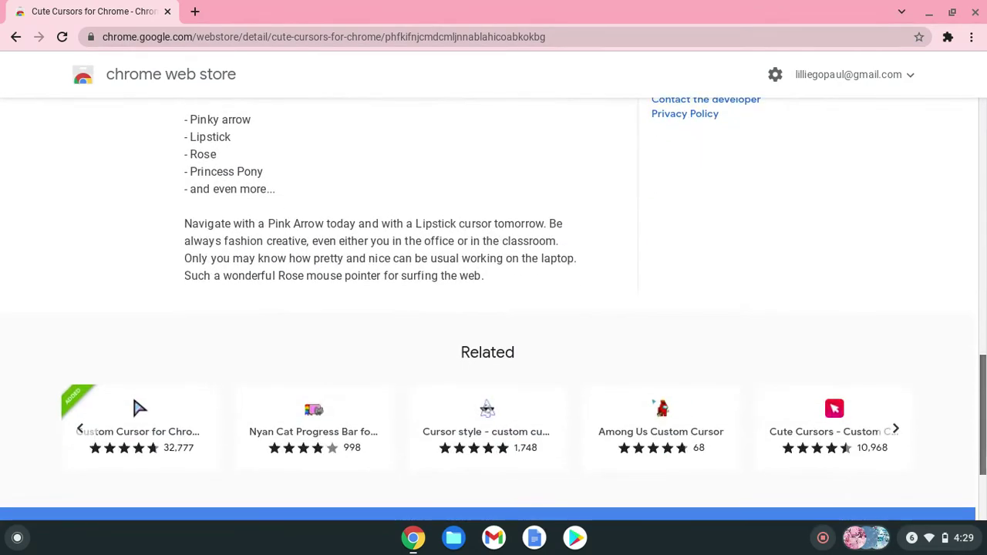
{"action": "left_click_drag", "start_coordinate": [982, 397], "coordinate": [982, 471]}
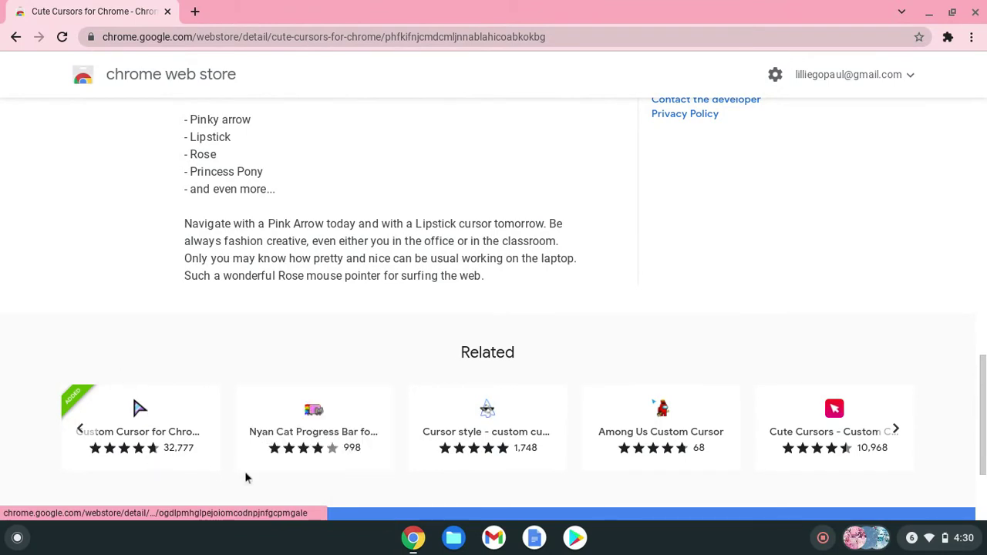
{"action": "mouse_move", "coordinate": [141, 410]}
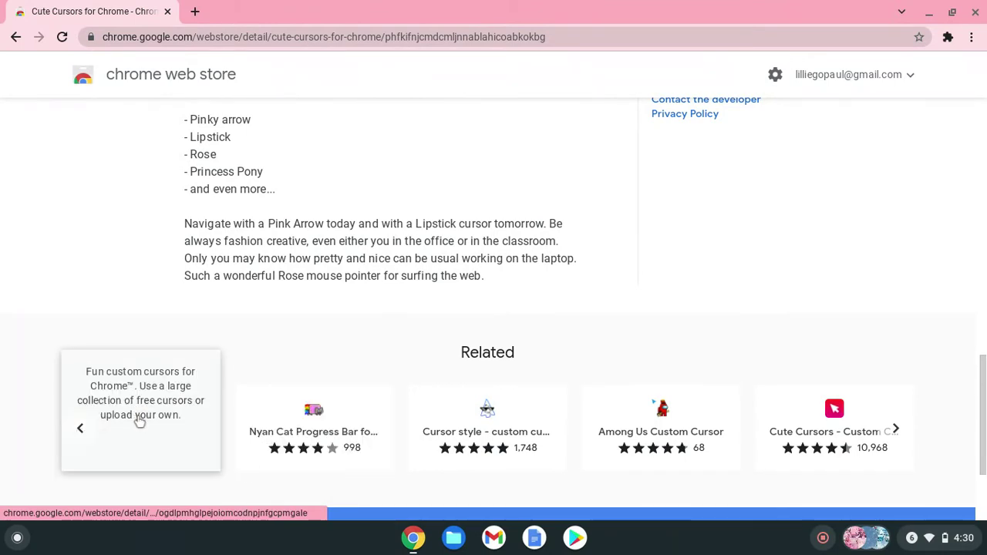
{"action": "left_click", "coordinate": [140, 466]}
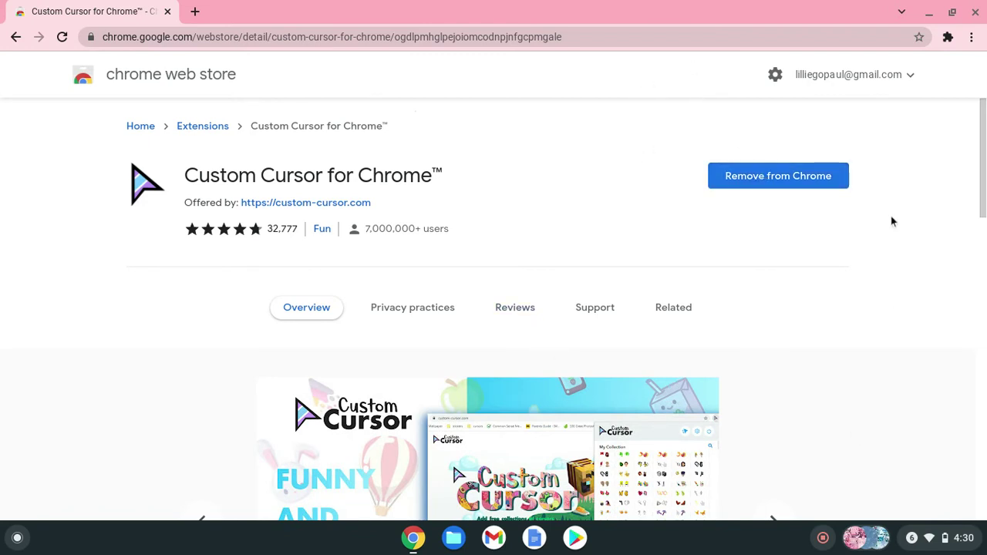
In a new tab, browse the Custom Cursor for Chrome™ collection from the puzzle menu, then close it.
{"action": "left_click", "coordinate": [194, 13]}
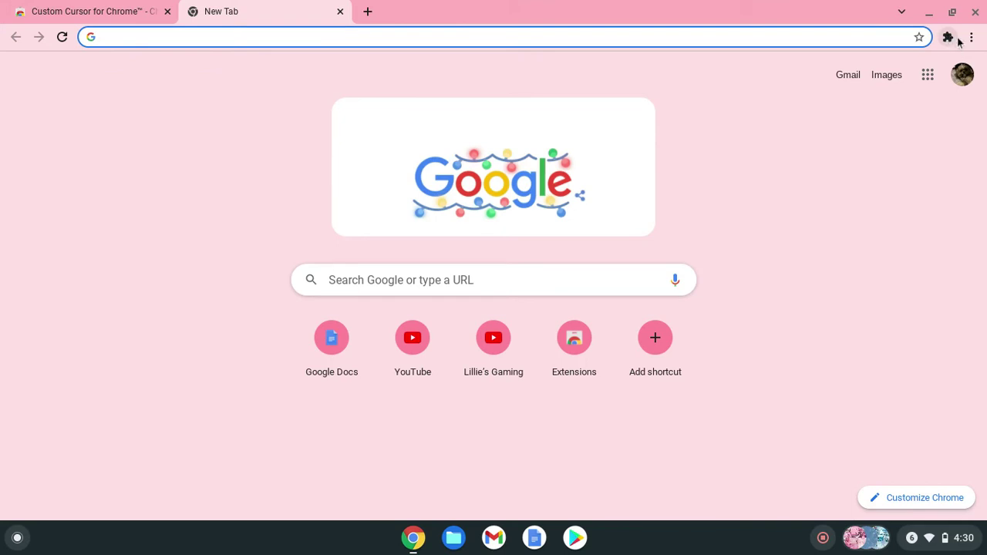
{"action": "left_click", "coordinate": [948, 47]}
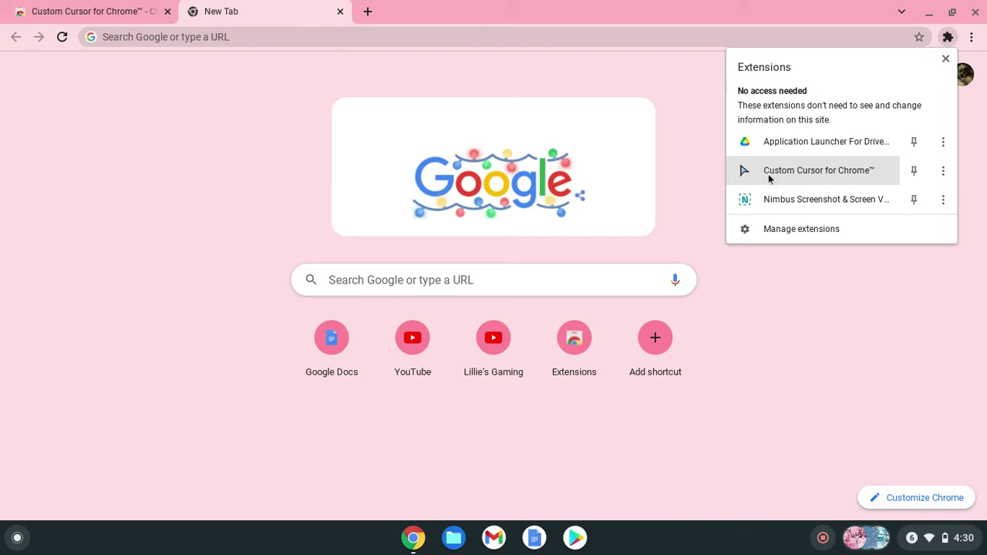
{"action": "left_click", "coordinate": [855, 176]}
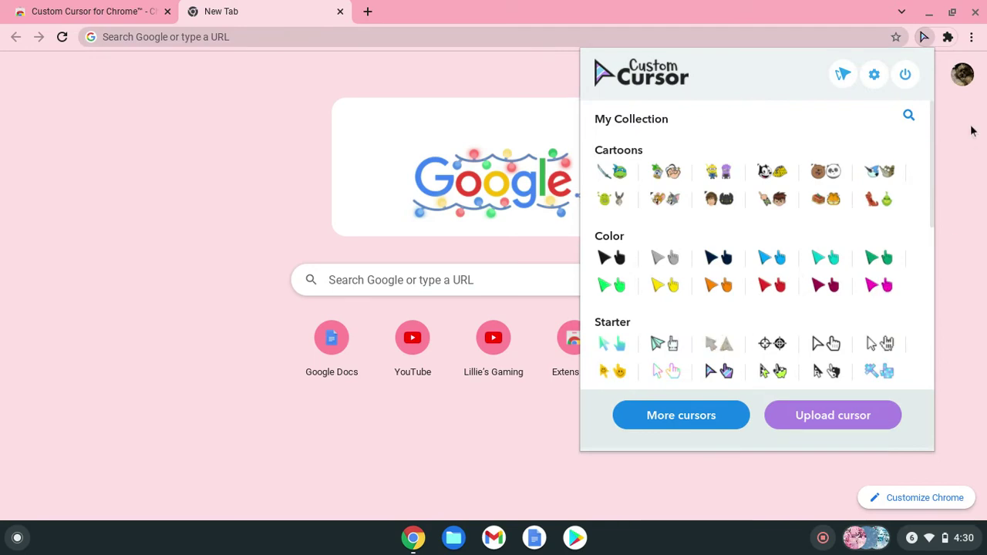
{"action": "mouse_move", "coordinate": [932, 116]}
{"action": "left_mouse_down"}
{"action": "mouse_move", "coordinate": [939, 287]}
{"action": "mouse_move", "coordinate": [954, 346]}
{"action": "left_mouse_up"}
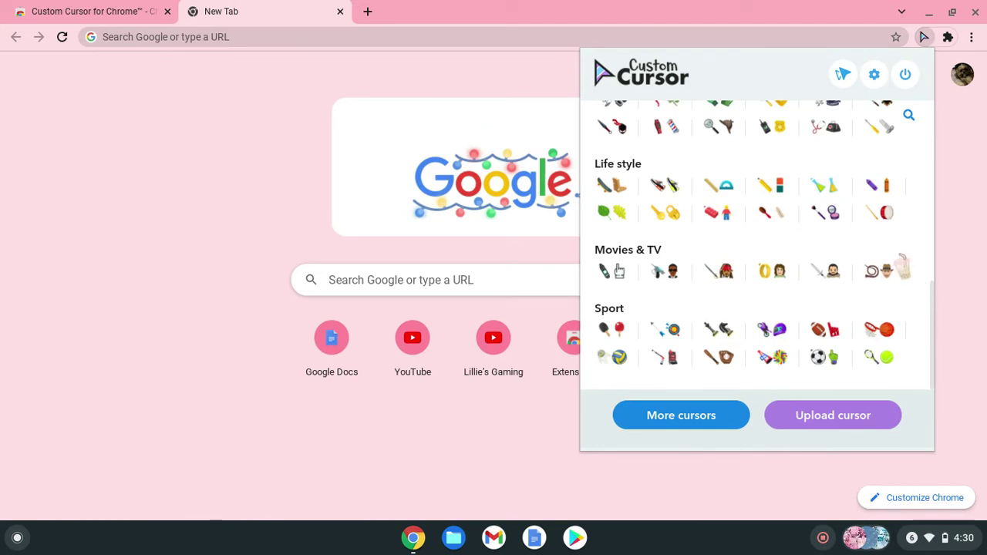
{"action": "left_click", "coordinate": [955, 141]}
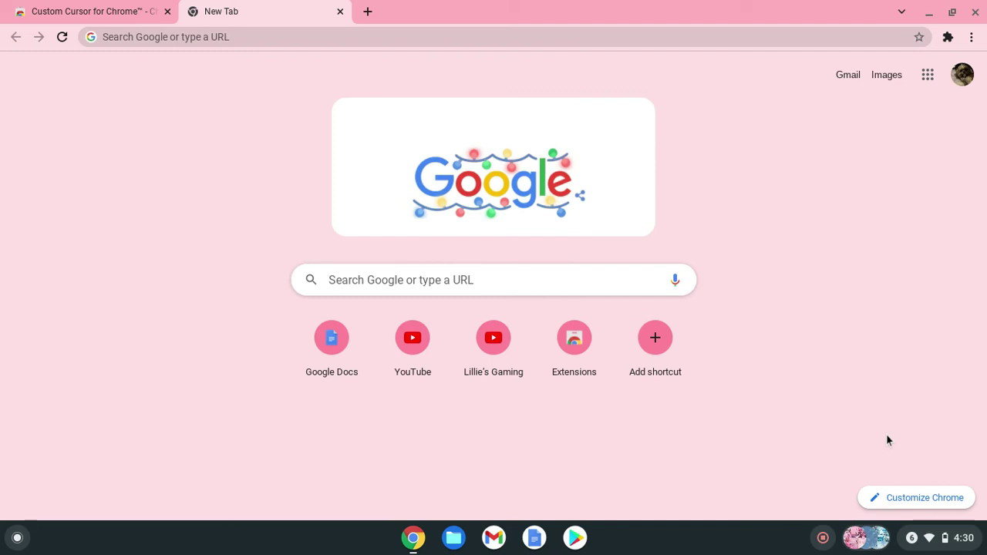
Open the Web Store from the Extensions shortcut and search 'custome cursor'.
{"action": "left_click", "coordinate": [575, 341]}
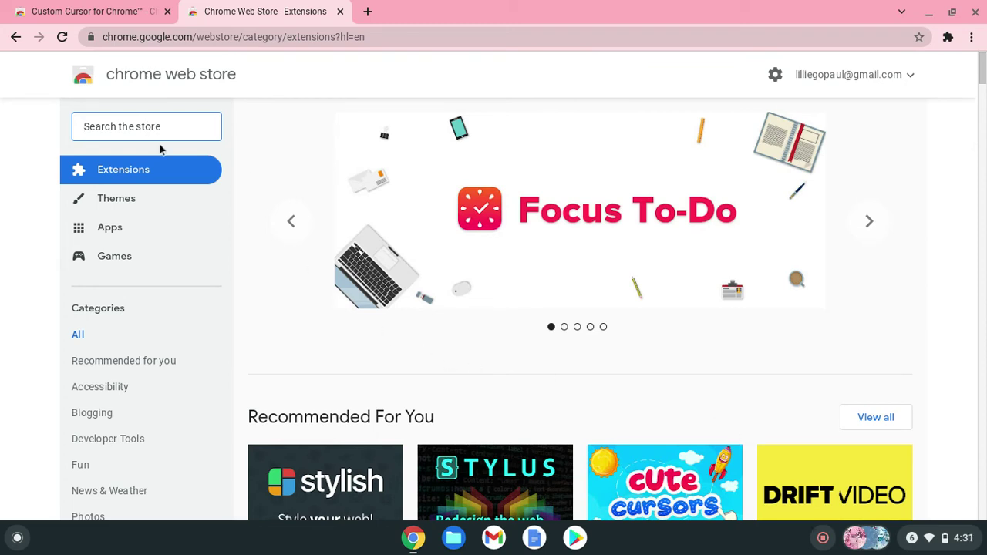
{"action": "type", "text": "custome c"}
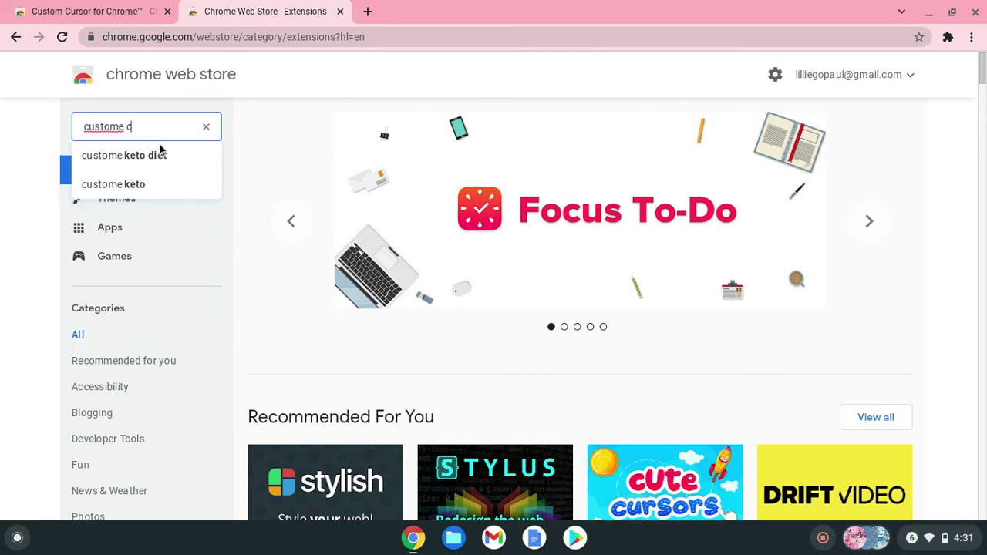
{"action": "type", "text": "urso"}
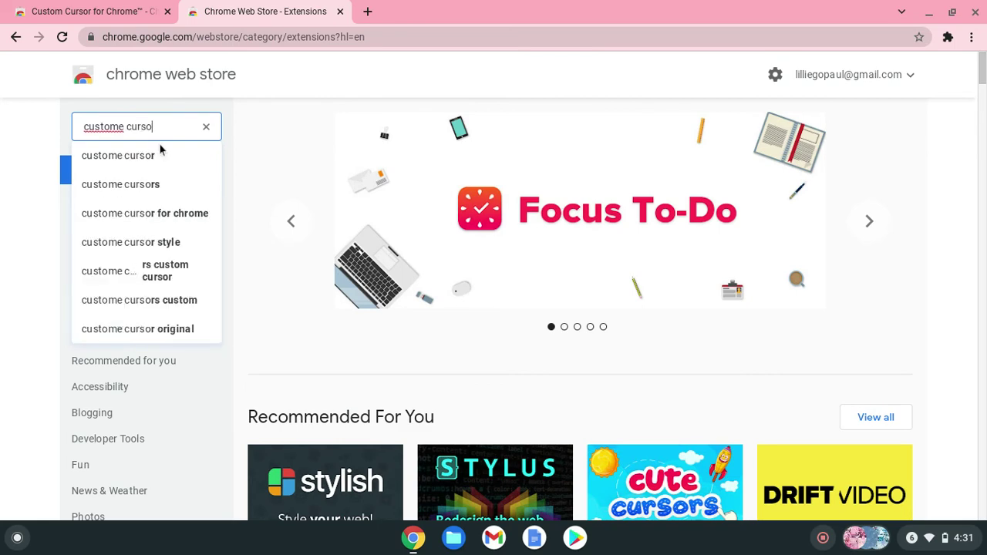
{"action": "left_click", "coordinate": [101, 157]}
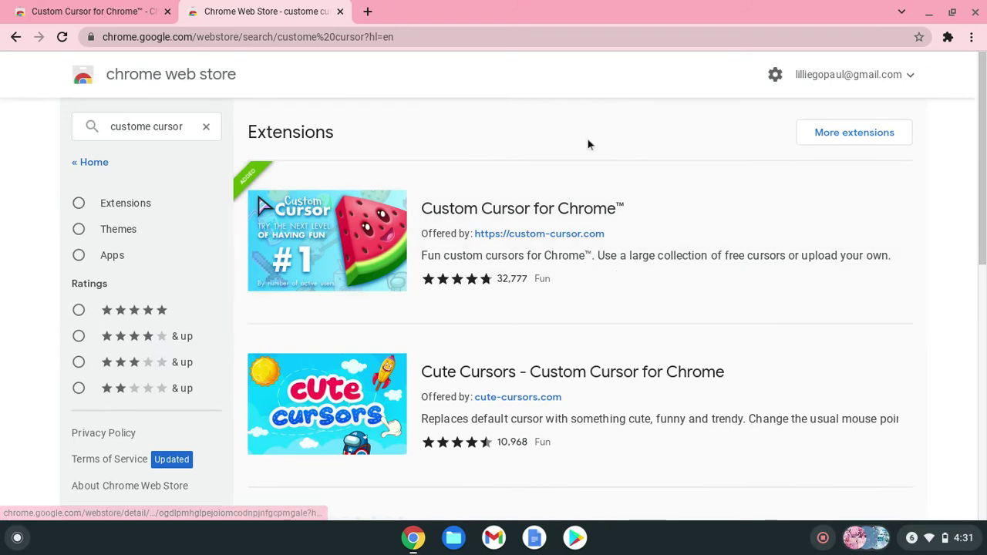
Correct the misspelled search to 'custom cursors' and run it.
{"action": "left_click", "coordinate": [149, 130]}
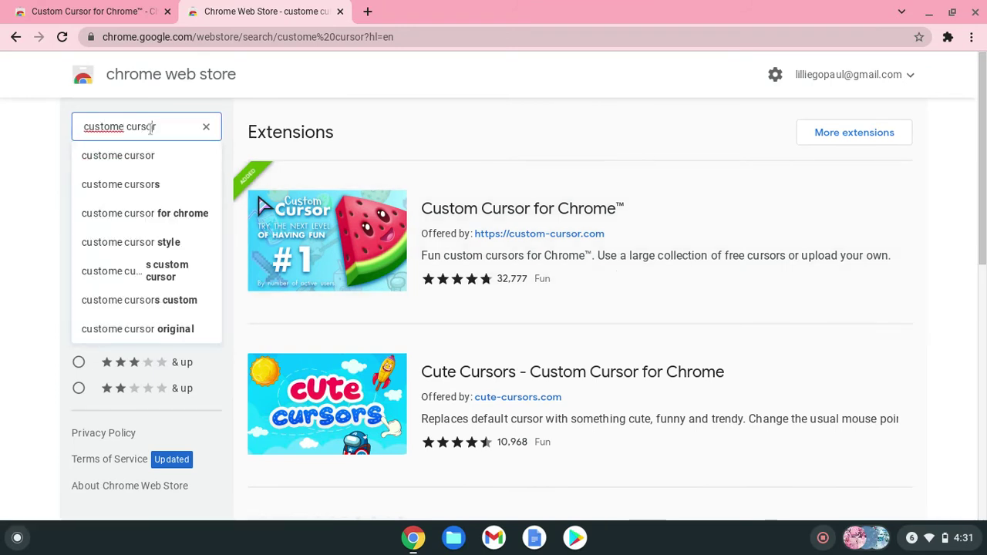
{"action": "key", "text": "BackSpace"}
{"action": "key", "text": "BackSpace"}
{"action": "key", "text": "BackSpace"}
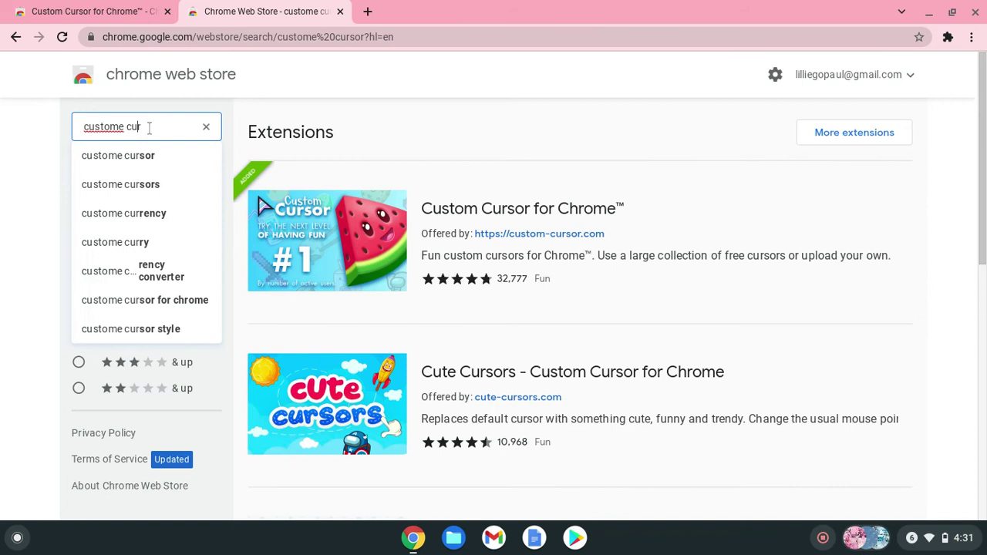
{"action": "key", "text": "BackSpace"}
{"action": "key", "text": "BackSpace"}
{"action": "key", "text": "BackSpace"}
{"action": "key", "text": "BackSpace"}
{"action": "key", "text": "BackSpace"}
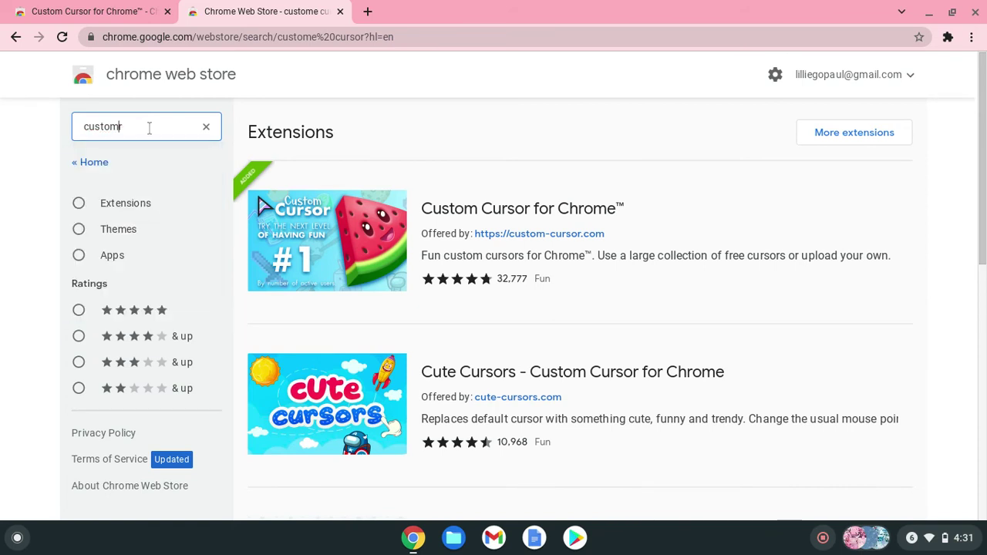
{"action": "type", "text": "rm"}
{"action": "type", "text": " c"}
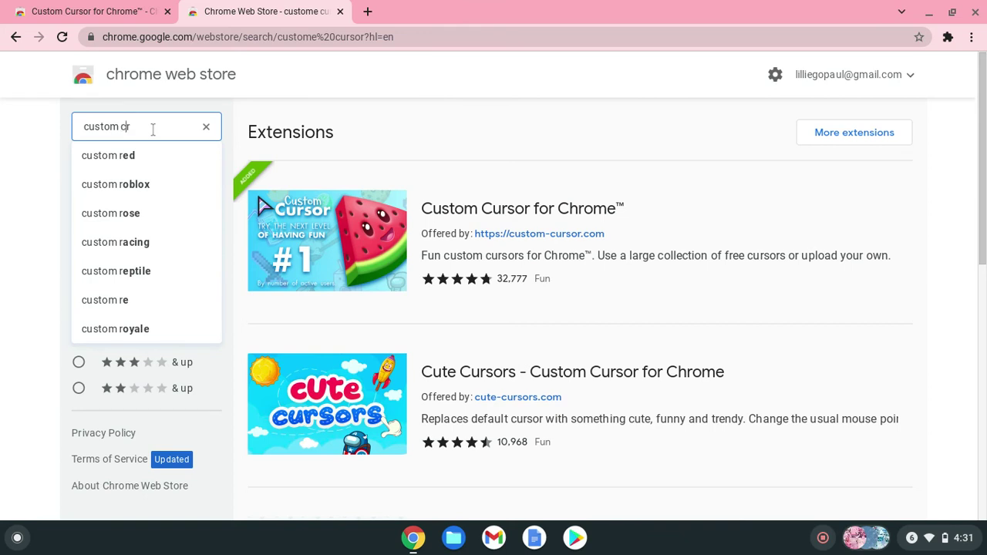
{"action": "type", "text": "ur"}
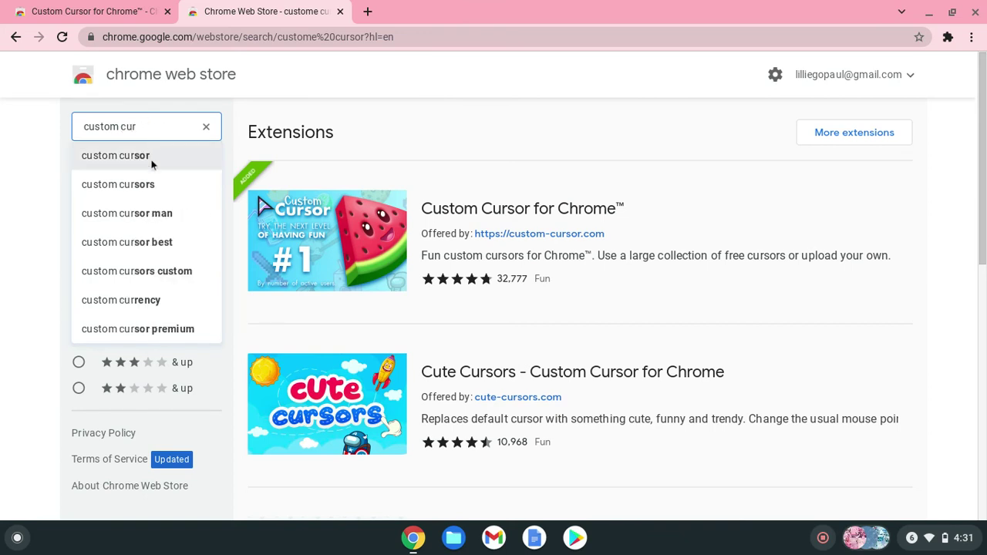
{"action": "left_click", "coordinate": [151, 184]}
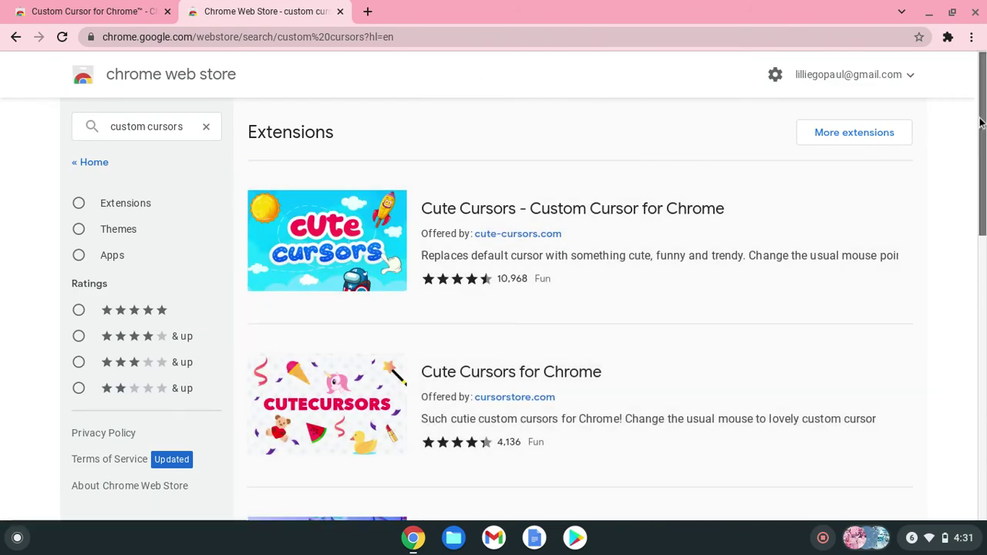
Open Cute Cursors for Chrome, then the Custom Cursor for Chrome™ card under Related.
{"action": "mouse_move", "coordinate": [981, 123]}
{"action": "left_mouse_down"}
{"action": "mouse_move", "coordinate": [984, 510]}
{"action": "mouse_move", "coordinate": [969, 253]}
{"action": "mouse_move", "coordinate": [979, 198]}
{"action": "left_mouse_up"}
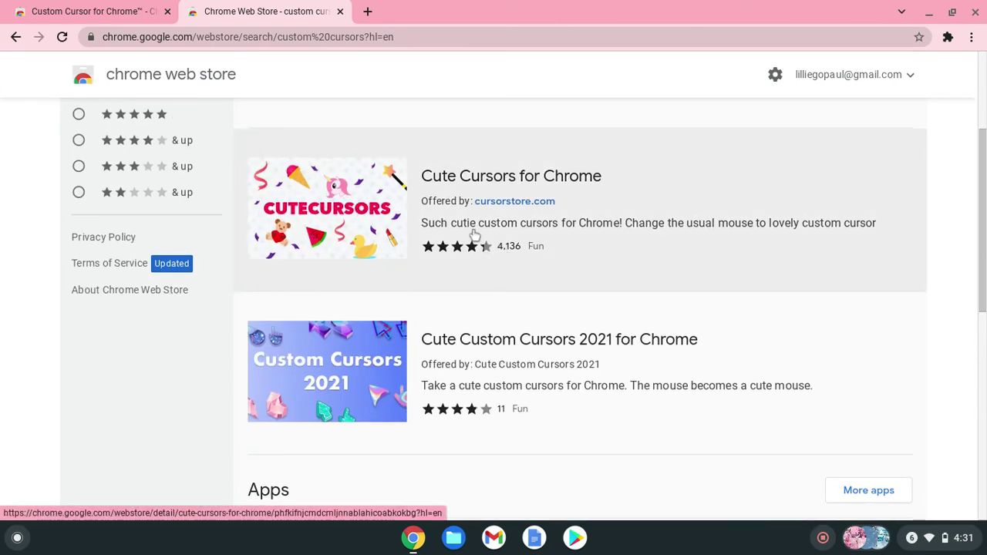
{"action": "left_click", "coordinate": [405, 221]}
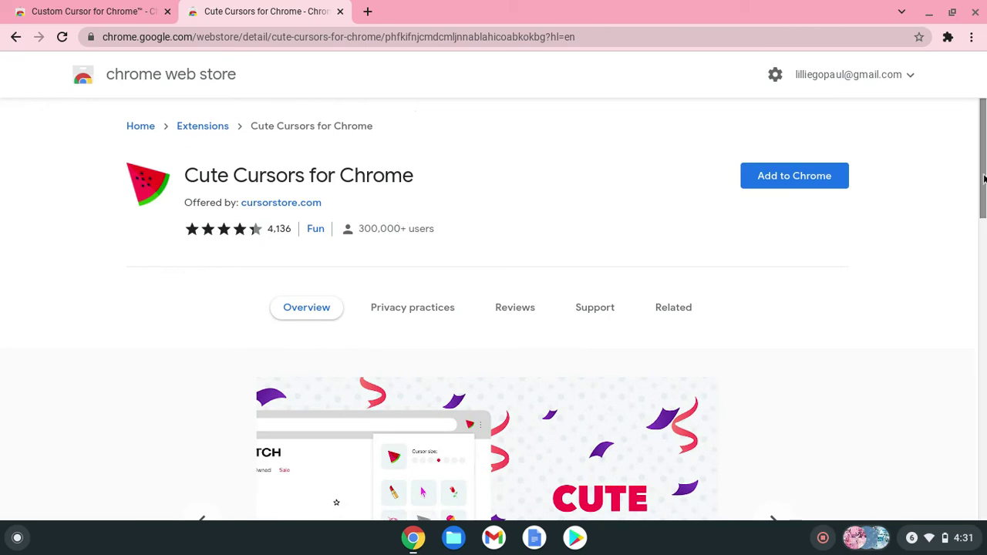
{"action": "left_click_drag", "start_coordinate": [984, 179], "coordinate": [983, 420]}
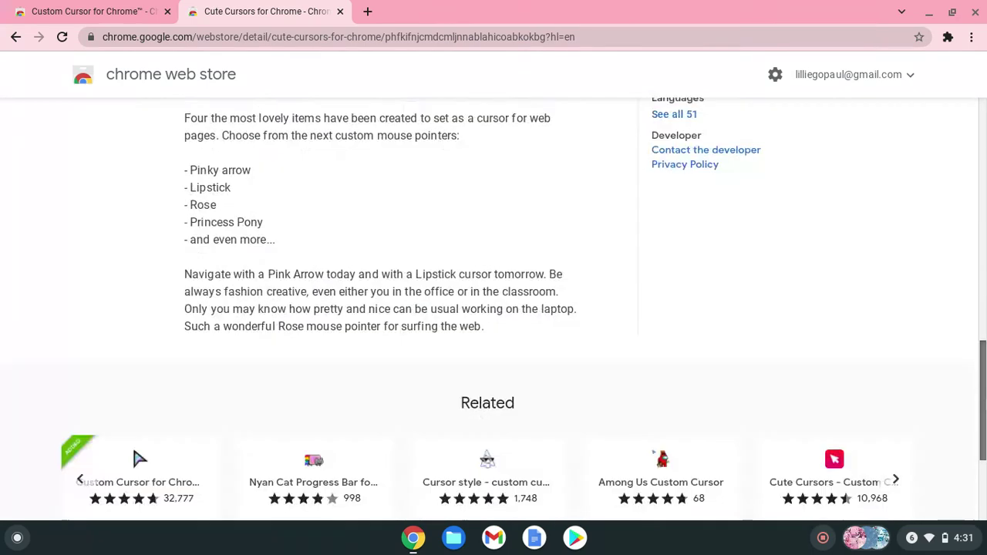
{"action": "scroll", "coordinate": [953, 443], "scroll_direction": "down", "scroll_amount": 1}
{"action": "scroll", "coordinate": [953, 443], "scroll_direction": "down", "scroll_amount": 1}
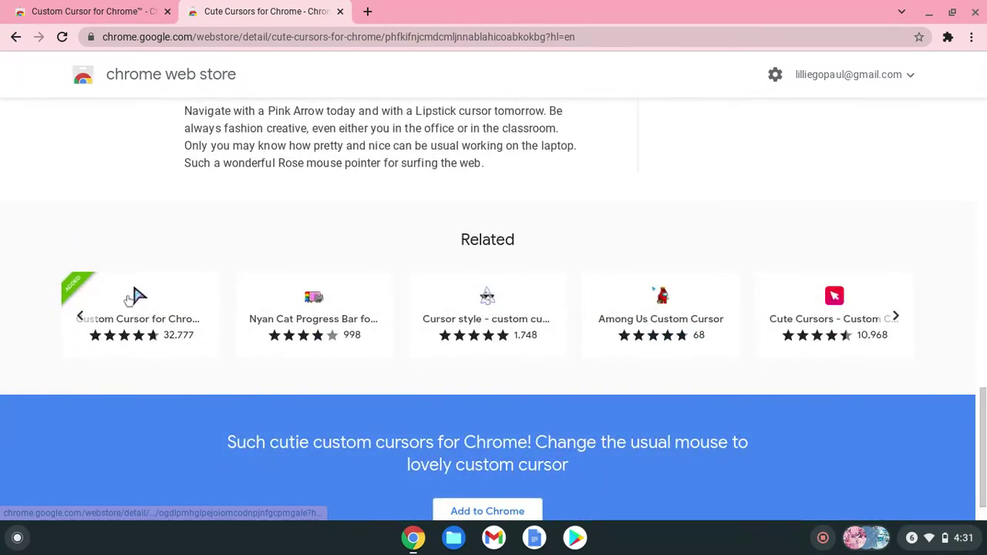
{"action": "left_click", "coordinate": [135, 318]}
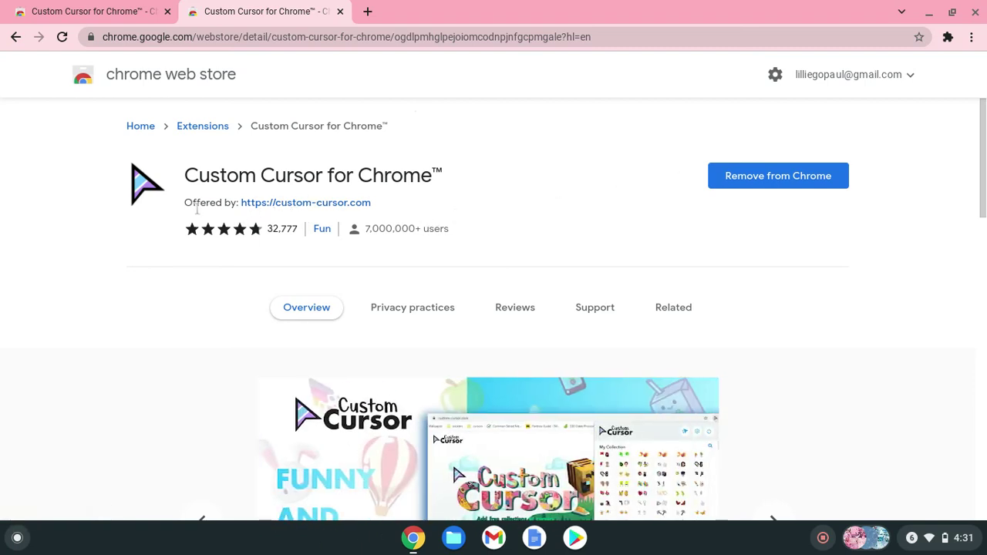
Visit custom-cursor.com from the Offered by link, view Top Cursor Packs, and return to the first tab.
{"action": "left_click", "coordinate": [249, 207]}
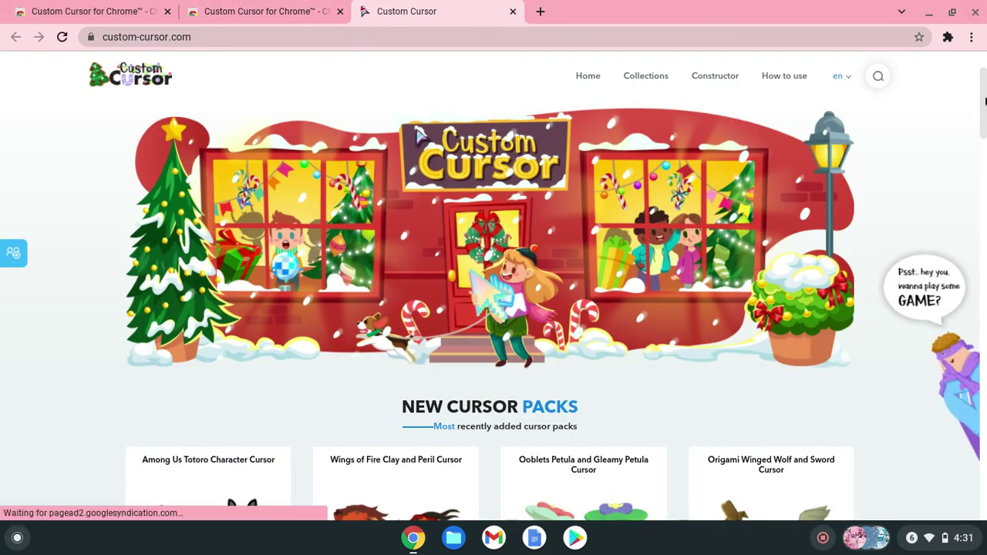
{"action": "mouse_move", "coordinate": [985, 100]}
{"action": "left_mouse_down"}
{"action": "mouse_move", "coordinate": [975, 266]}
{"action": "mouse_move", "coordinate": [976, 255]}
{"action": "left_mouse_up"}
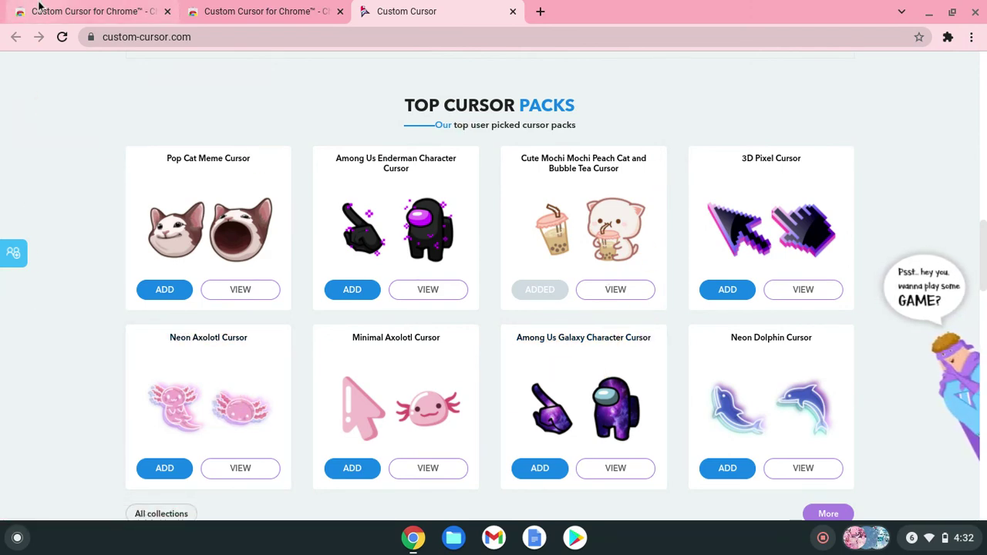
{"action": "left_click", "coordinate": [38, 8]}
Check the installed extensions list, then close all three tabs to quit Chrome.
{"action": "left_click", "coordinate": [945, 36]}
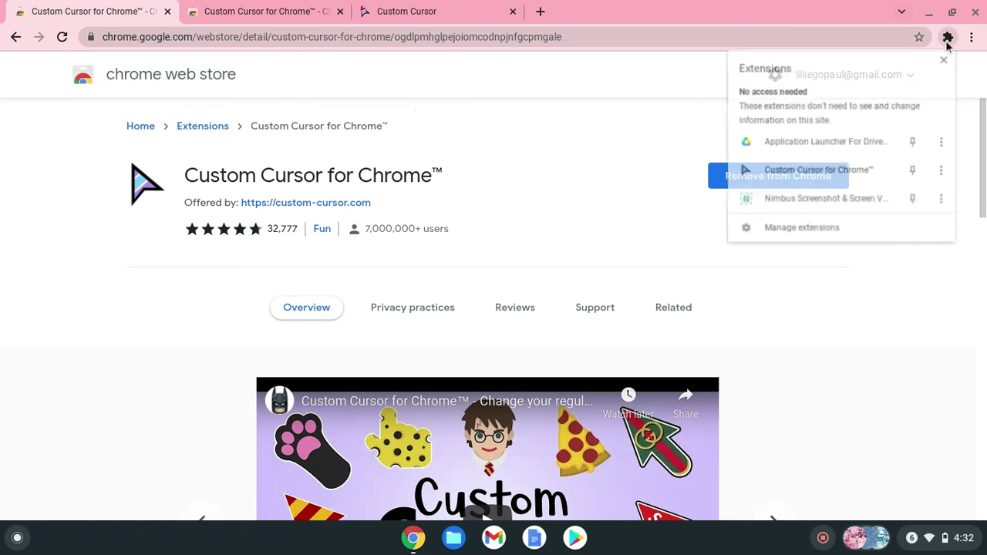
{"action": "left_click", "coordinate": [947, 36]}
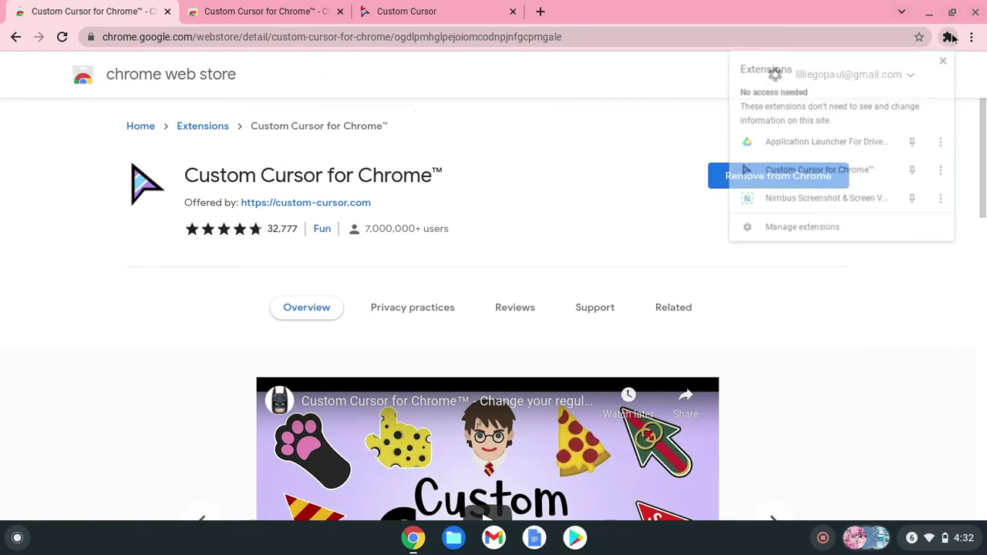
{"action": "left_click", "coordinate": [167, 11]}
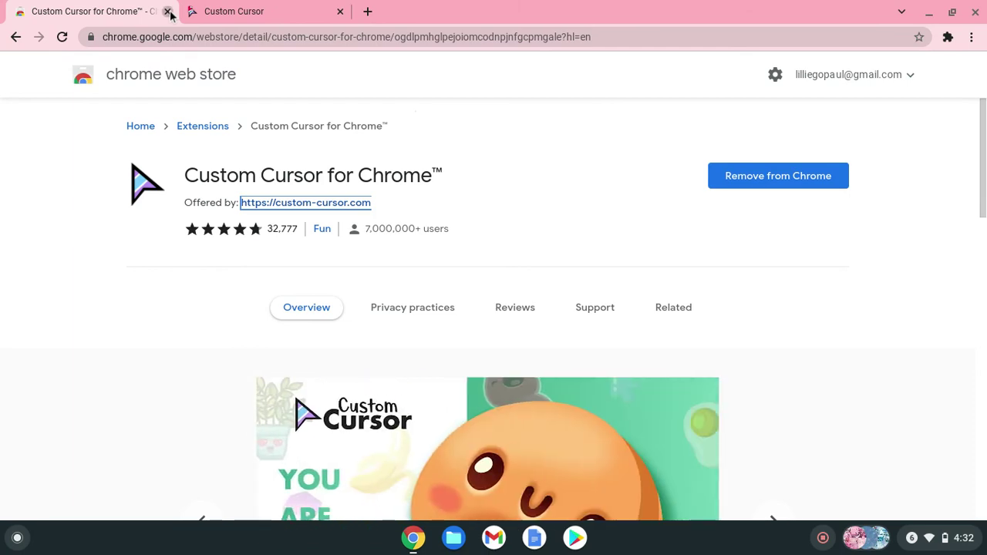
{"action": "left_click", "coordinate": [167, 11]}
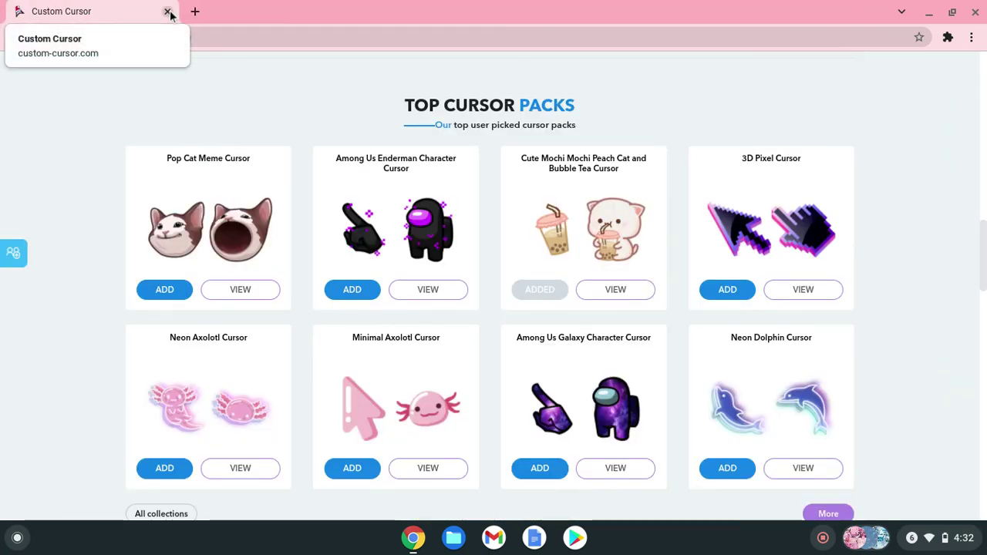
{"action": "left_click", "coordinate": [167, 12]}
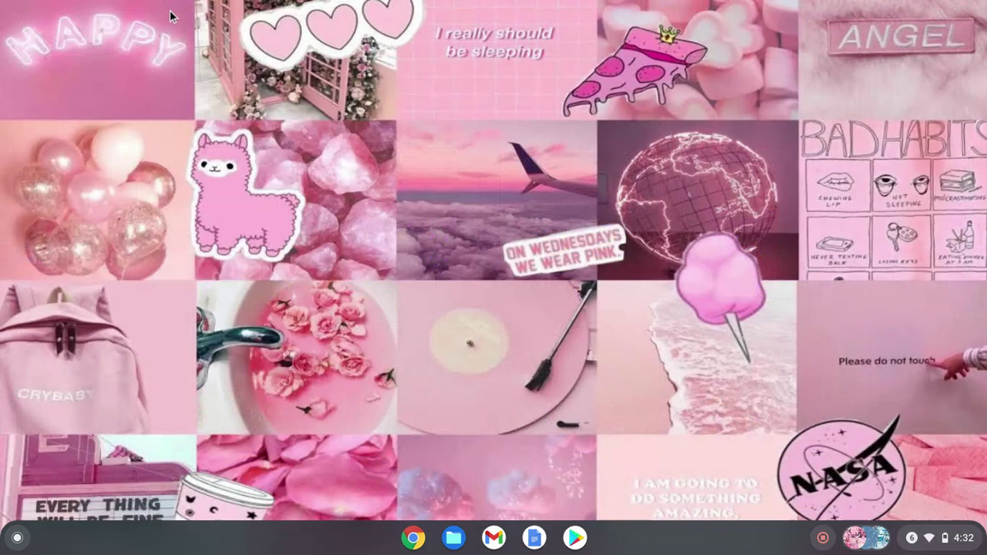